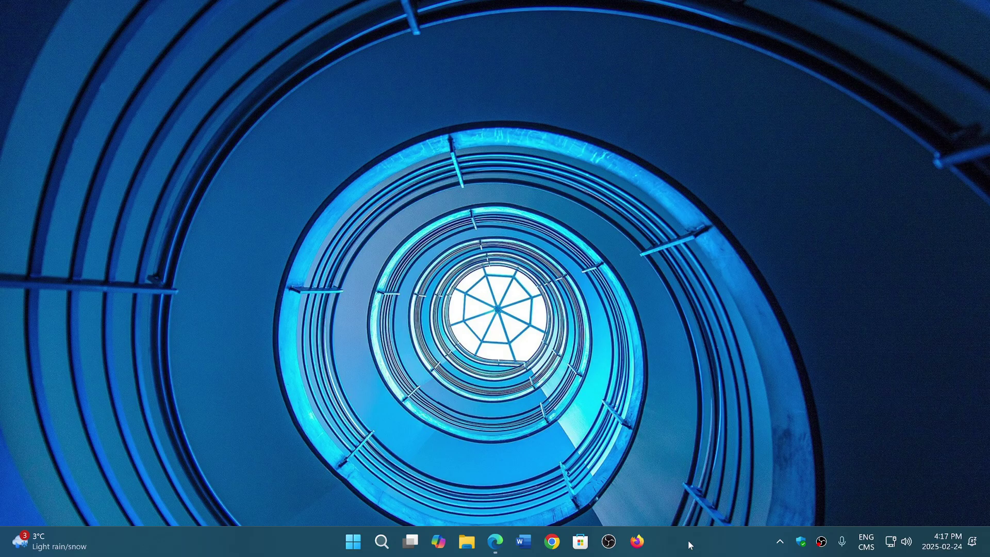
Step: Restore the Edge window showing the ready QR code download page from the taskbar
left_click(497, 546)
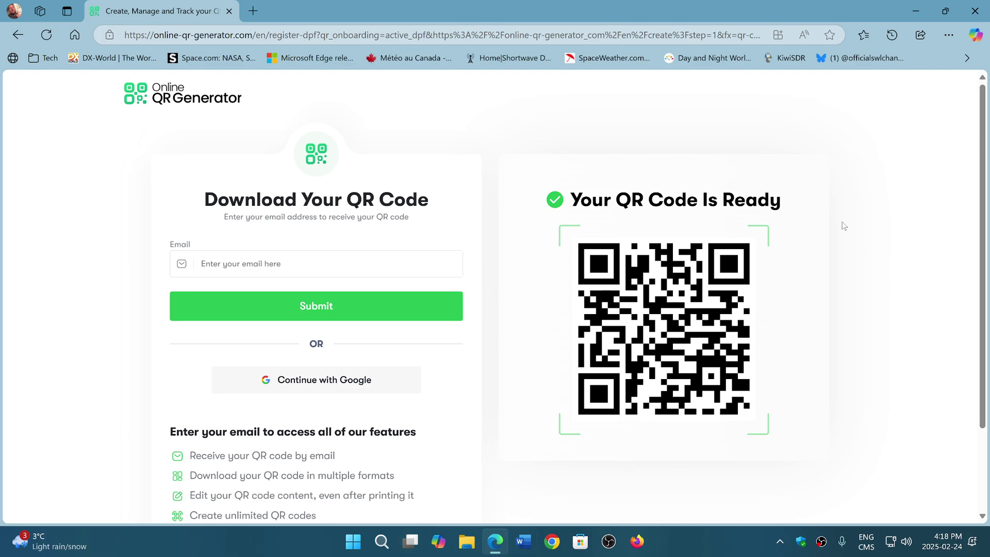
left_click(705, 547)
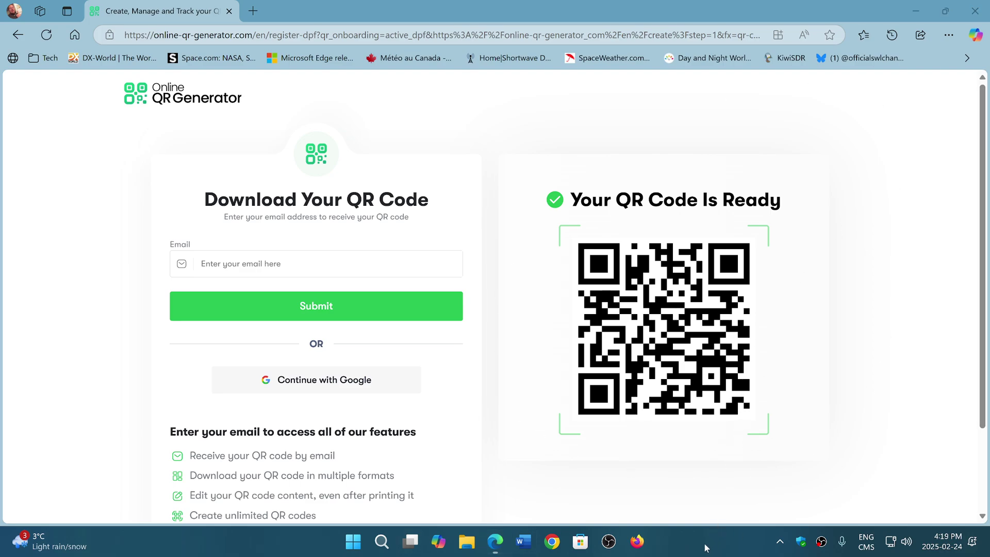